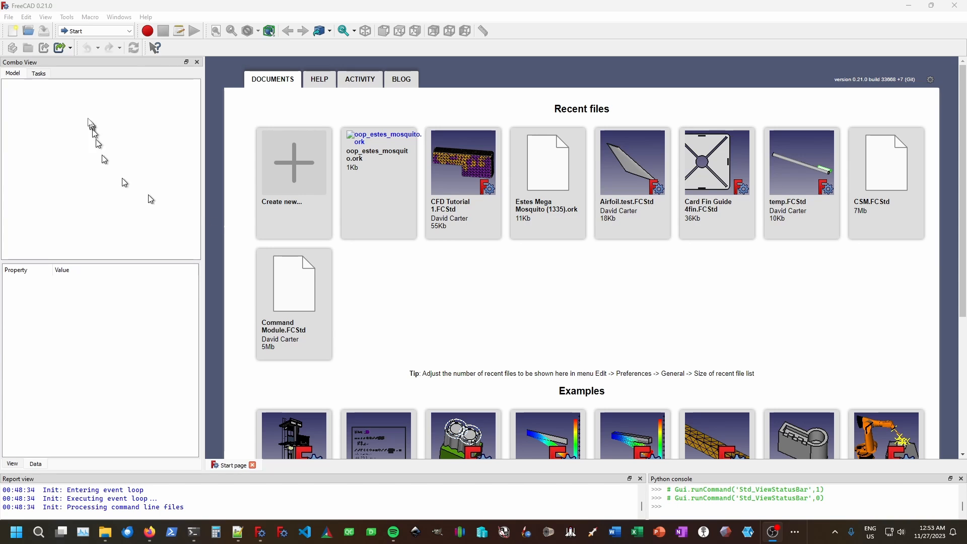
- Find the Rocket workbench among the available addons and review its details page and installation status
click(67, 18)
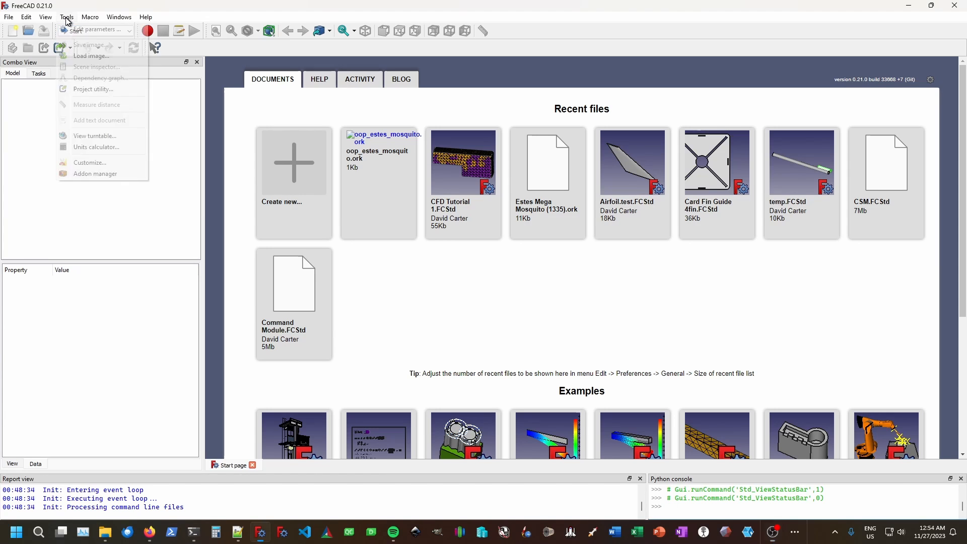
click(98, 174)
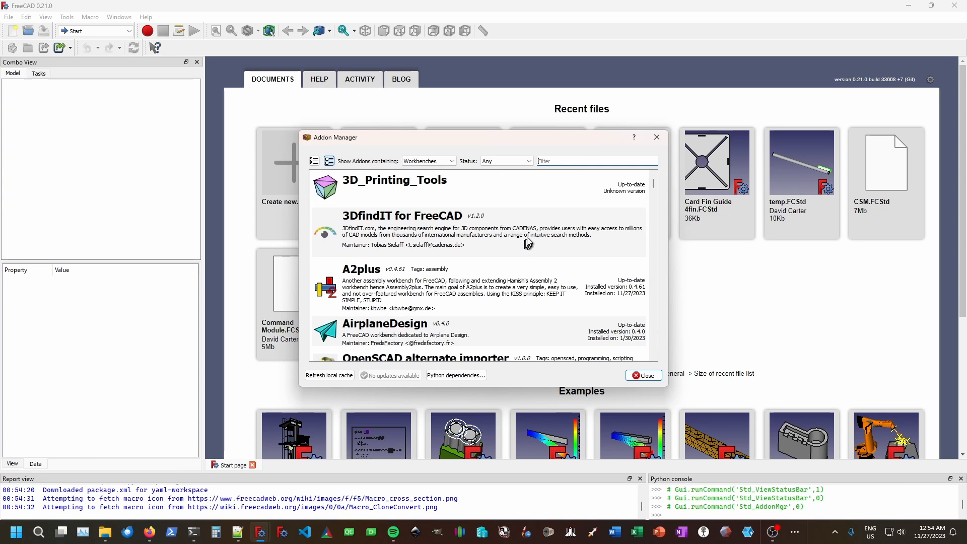
scroll(532, 237, down, 5)
scroll(529, 234, down, 15)
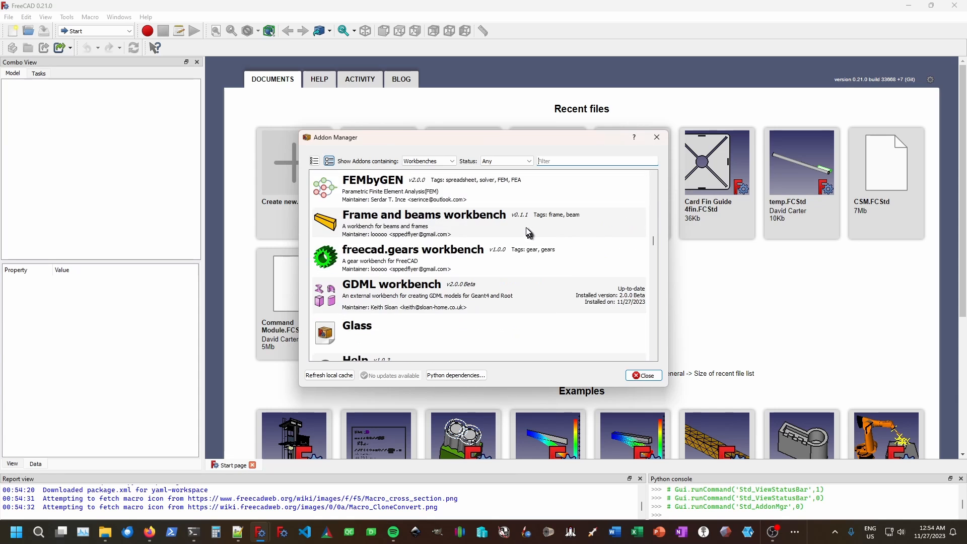
scroll(526, 231, down, 15)
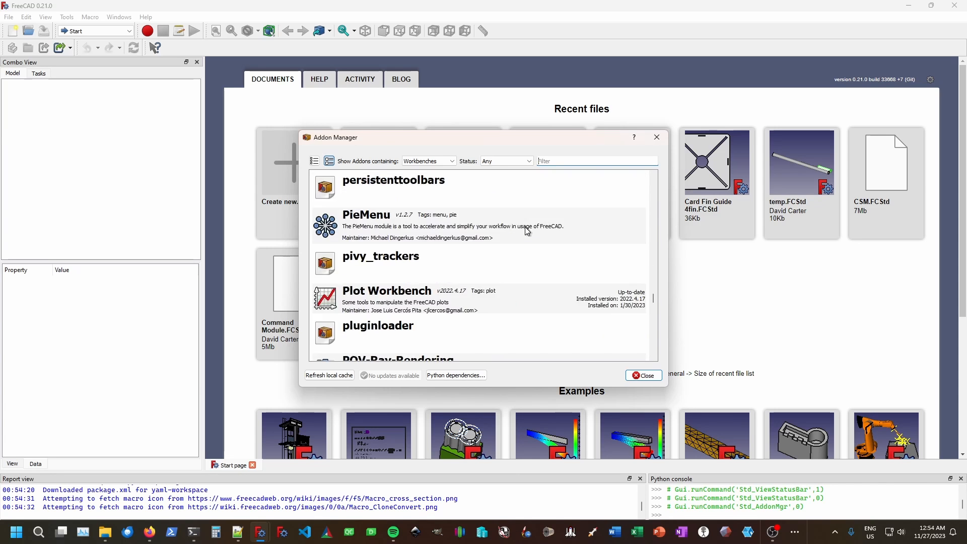
scroll(524, 226, down, 5)
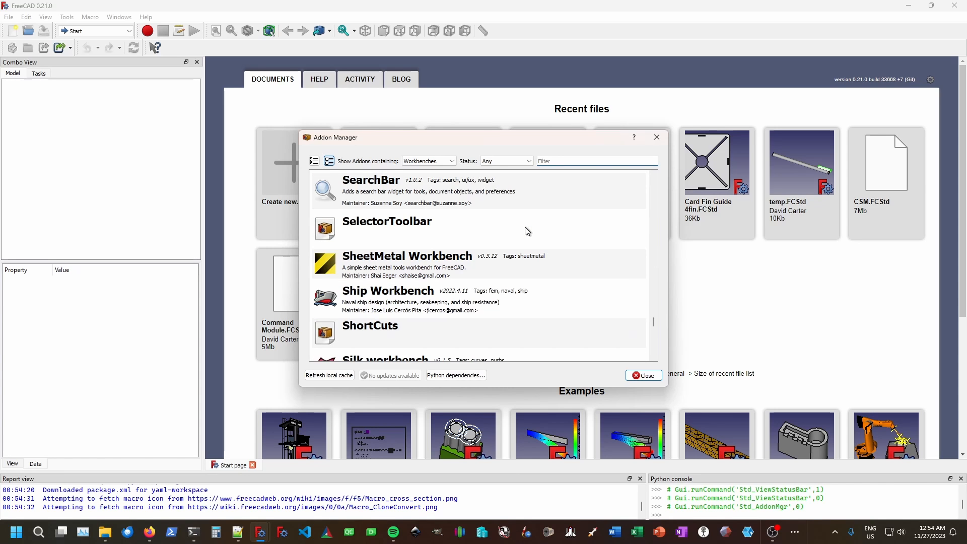
scroll(525, 226, up, 5)
scroll(525, 226, down, 3)
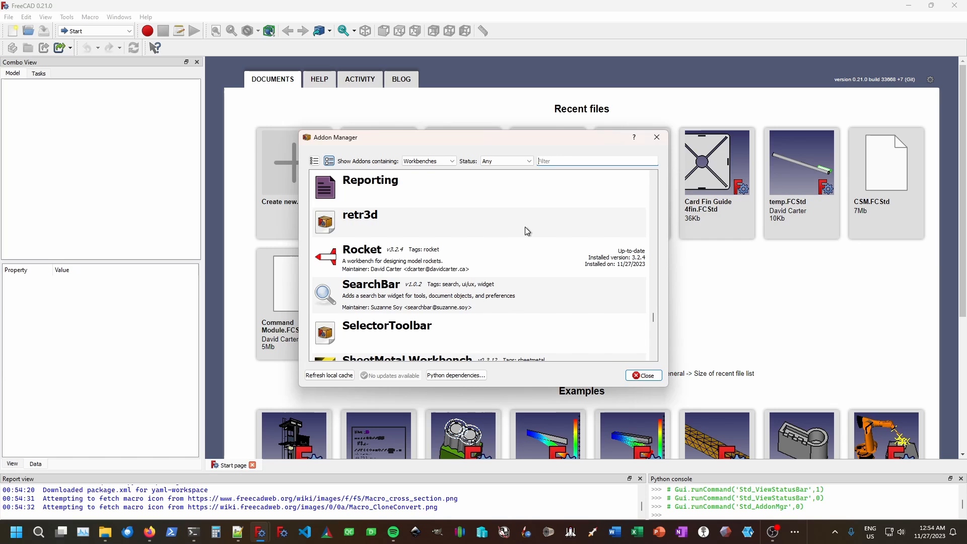
click(462, 251)
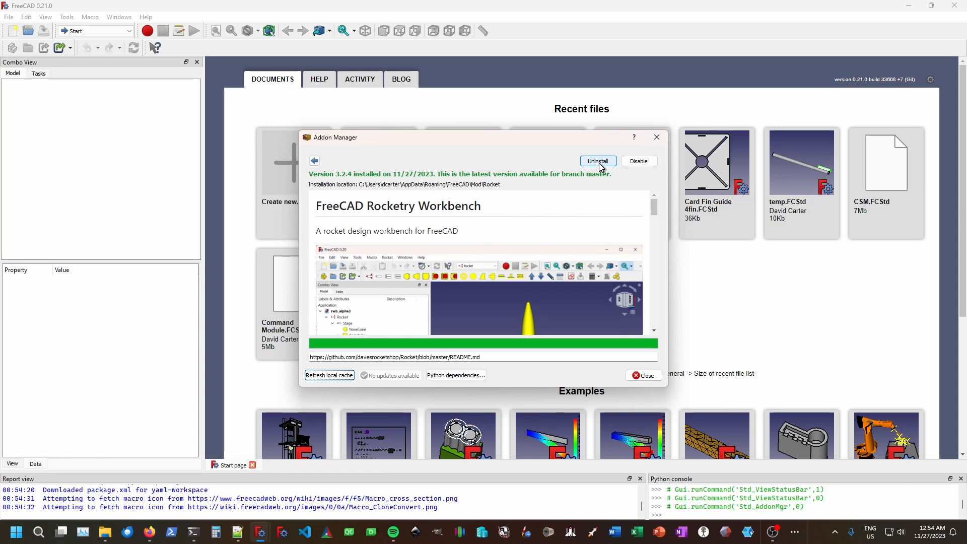
click(646, 377)
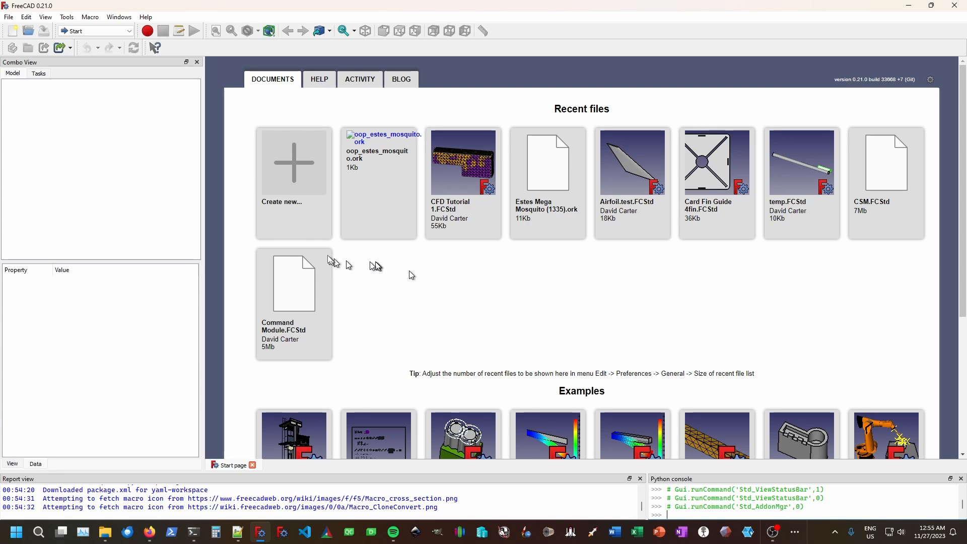
- Create a new empty document and switch to the Rocket workbench
click(292, 162)
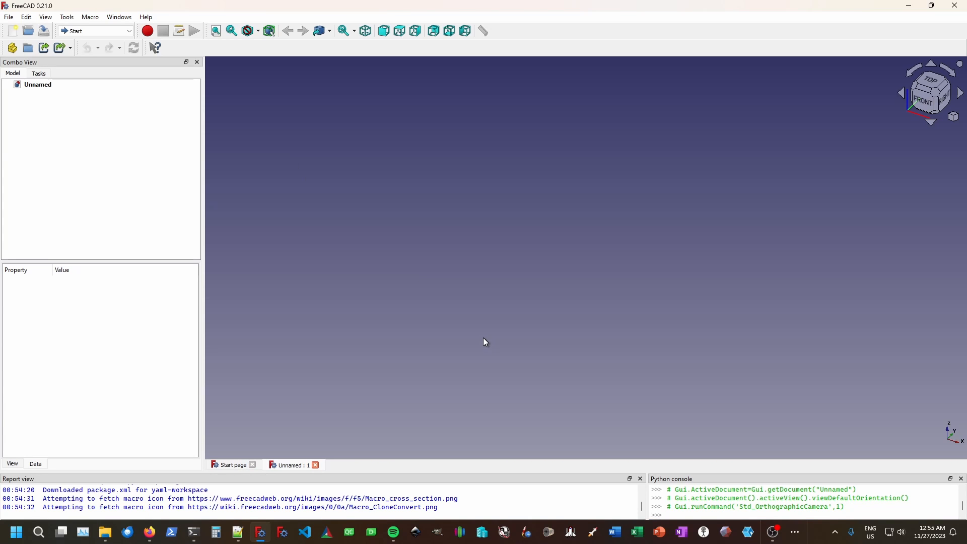
click(119, 32)
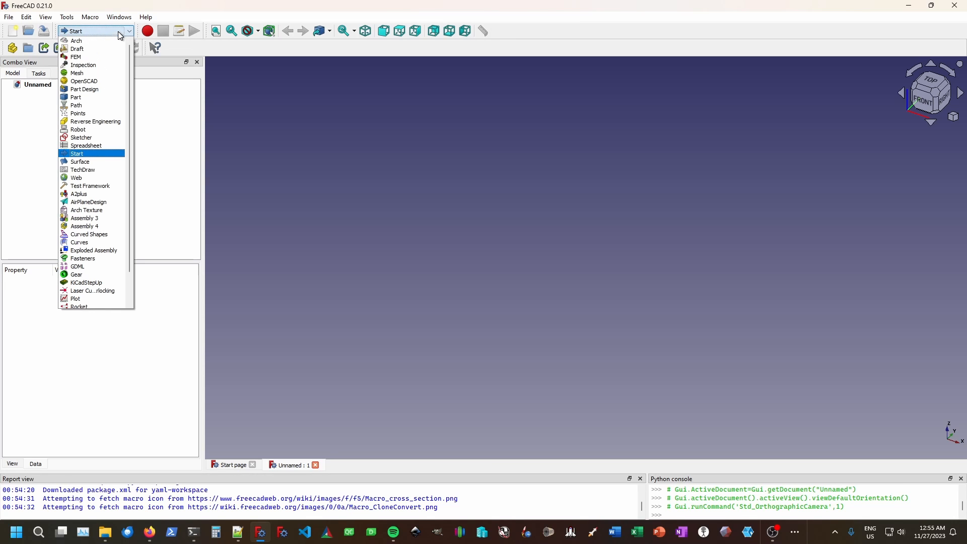
scroll(111, 98, down, 2)
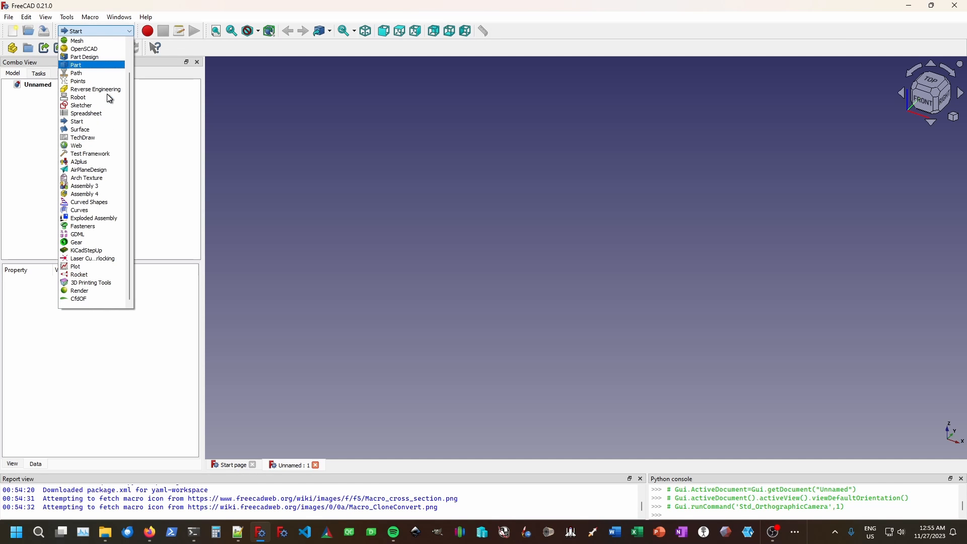
click(118, 276)
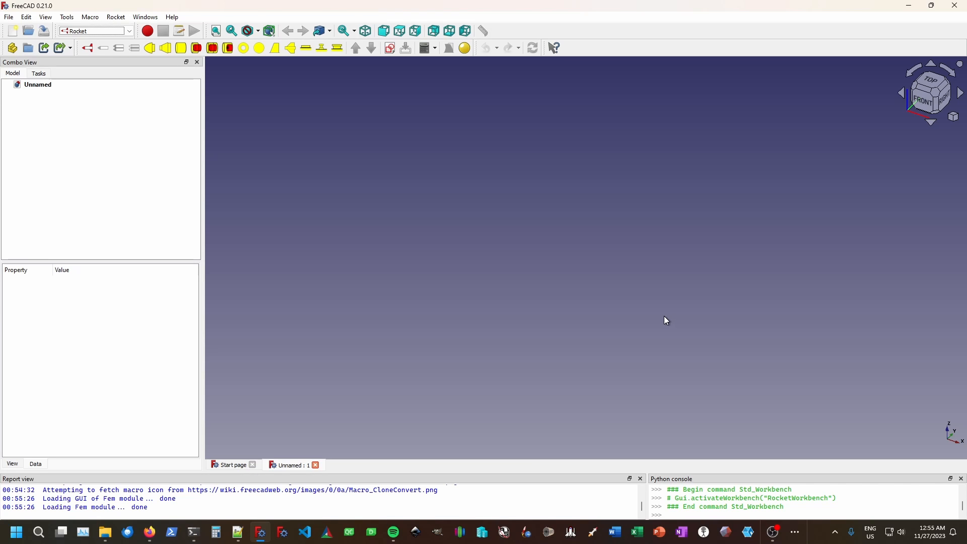
- Add a default fin, view it from the front, and set its fin type to custom
click(276, 51)
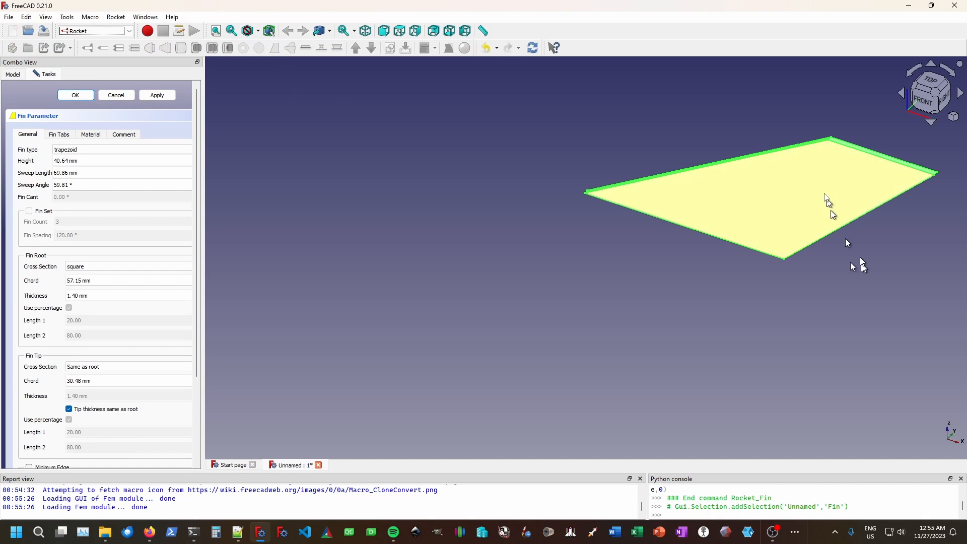
click(924, 101)
key(v)
key(f)
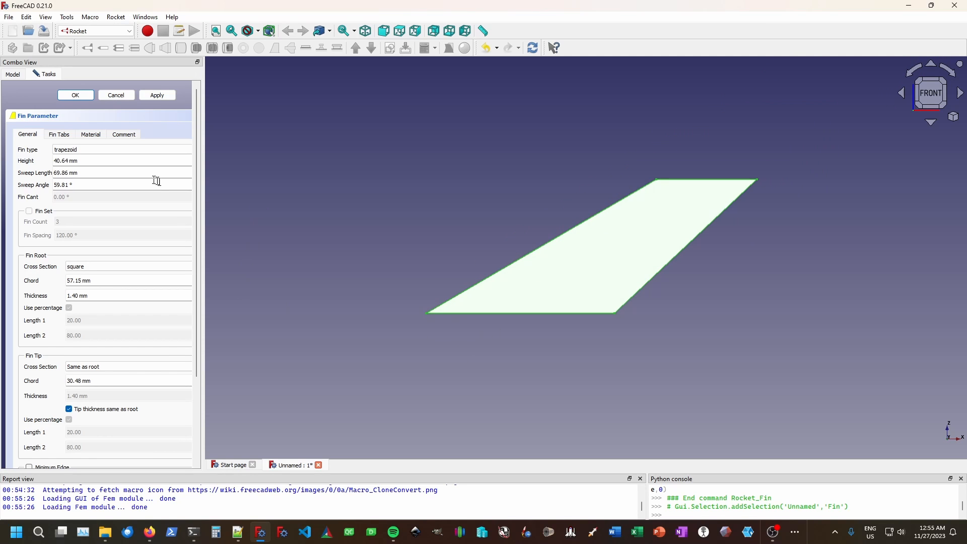
click(128, 152)
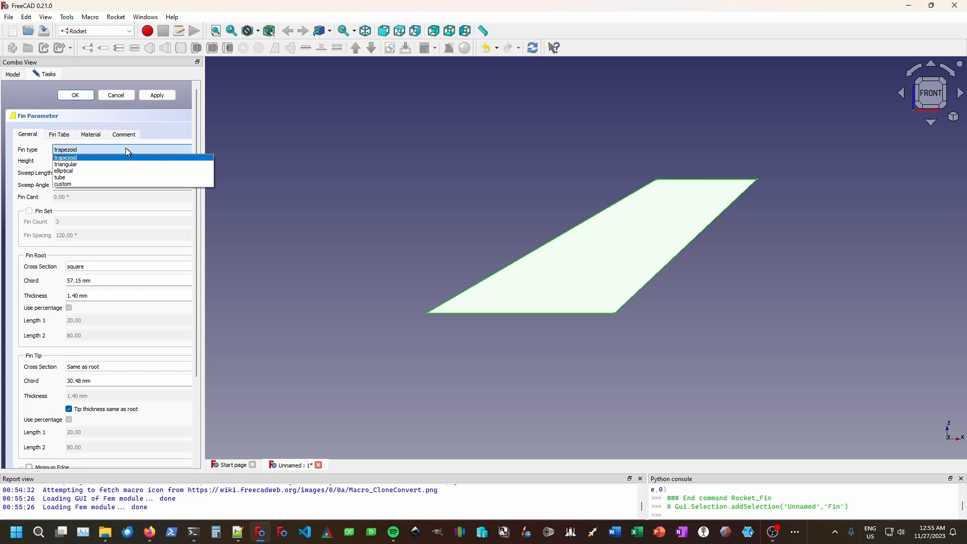
click(112, 185)
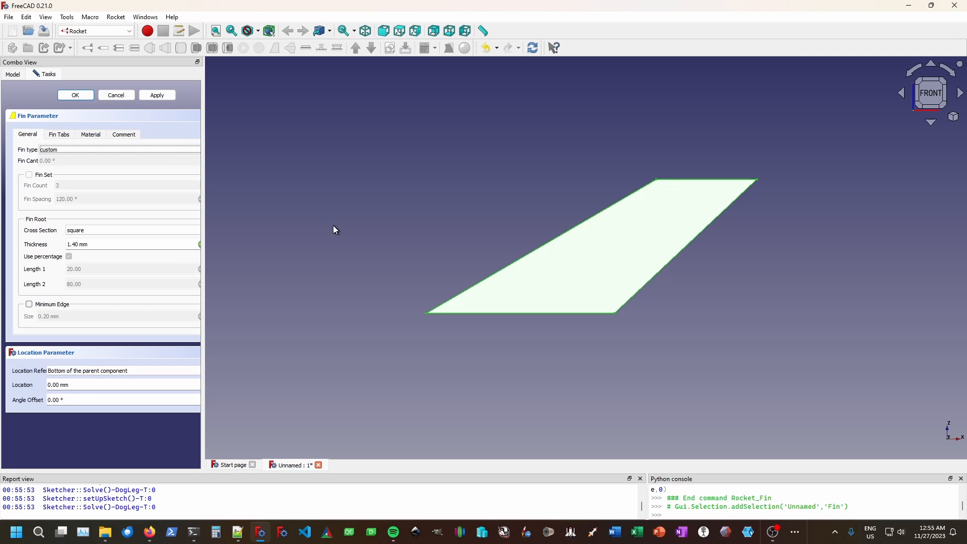
click(76, 96)
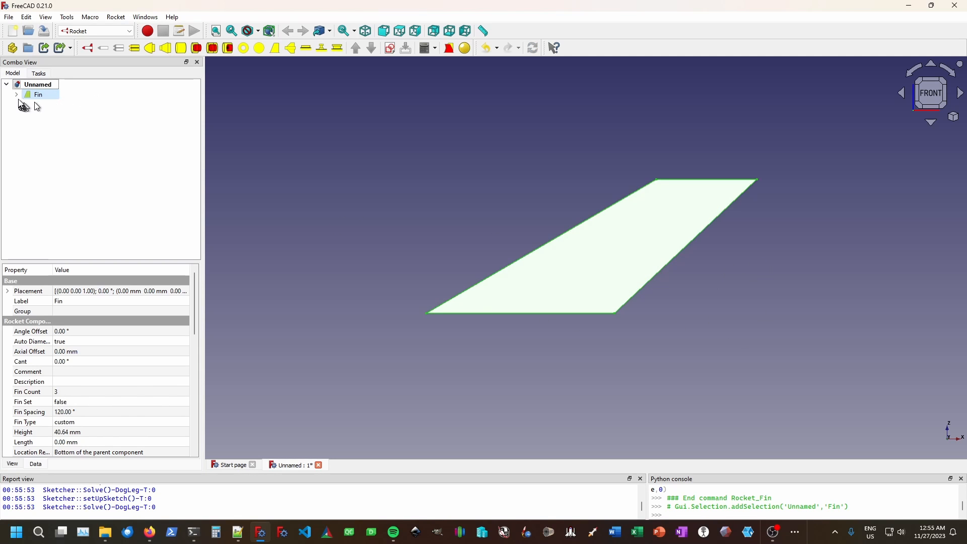
- Open the sketch under the custom fin to examine its profile and constraints, and close it without edits
click(17, 94)
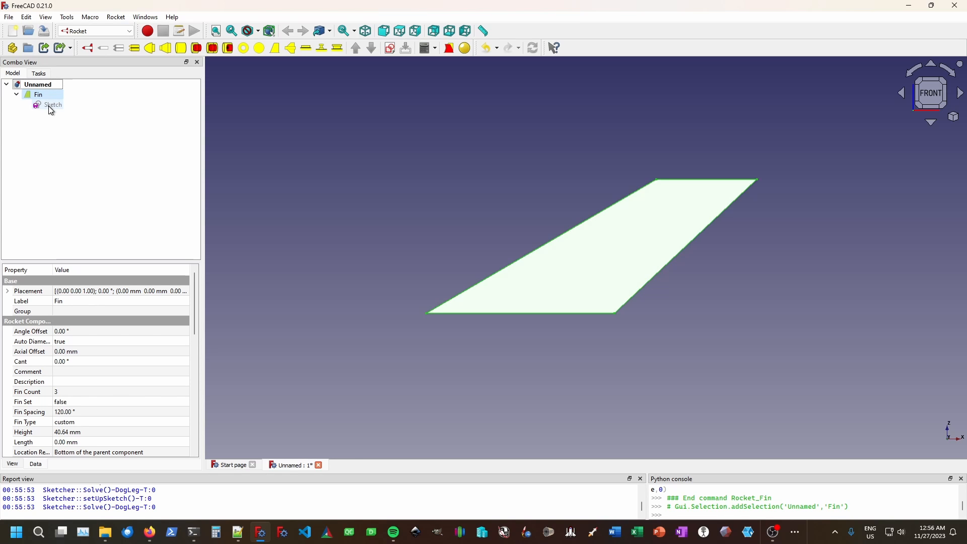
double_click(49, 107)
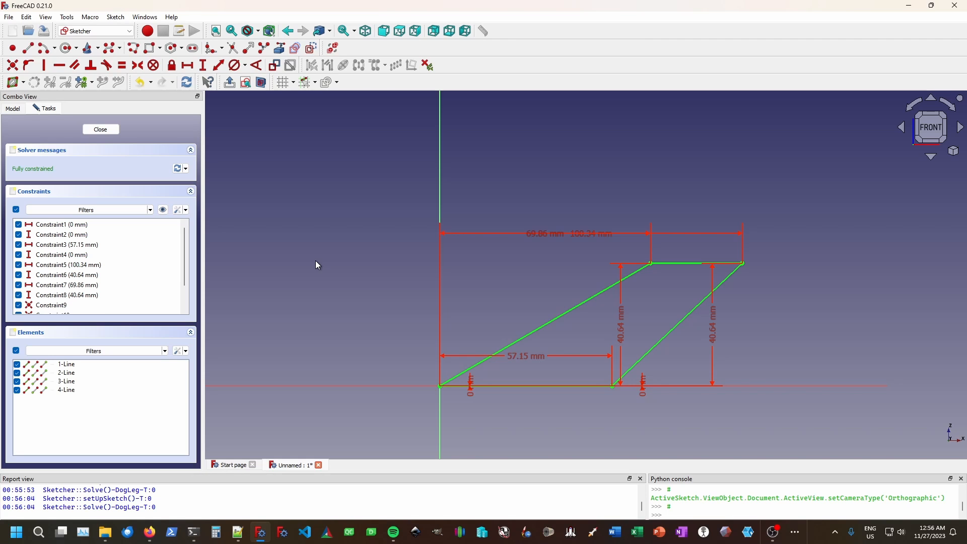
click(113, 131)
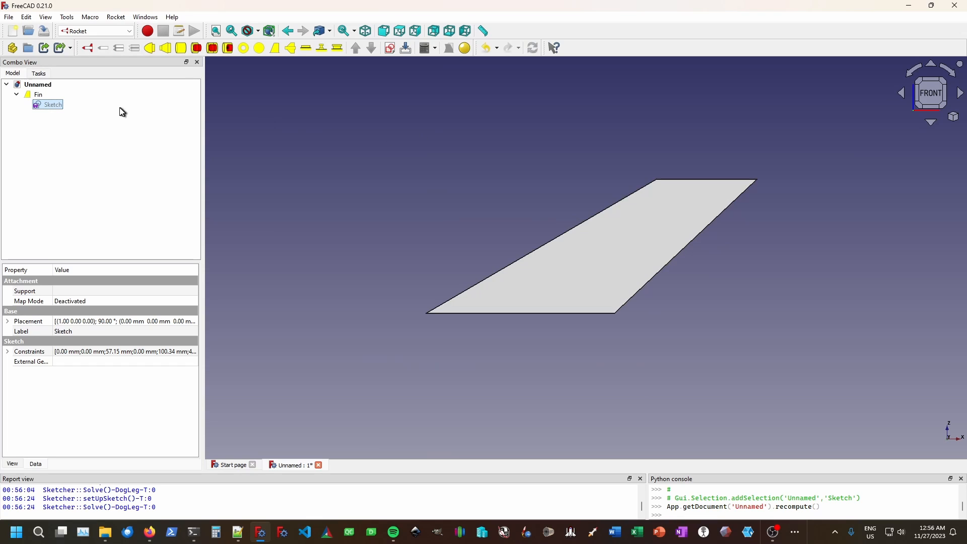
- Delete the custom fin and its leftover sketch from the document
click(30, 96)
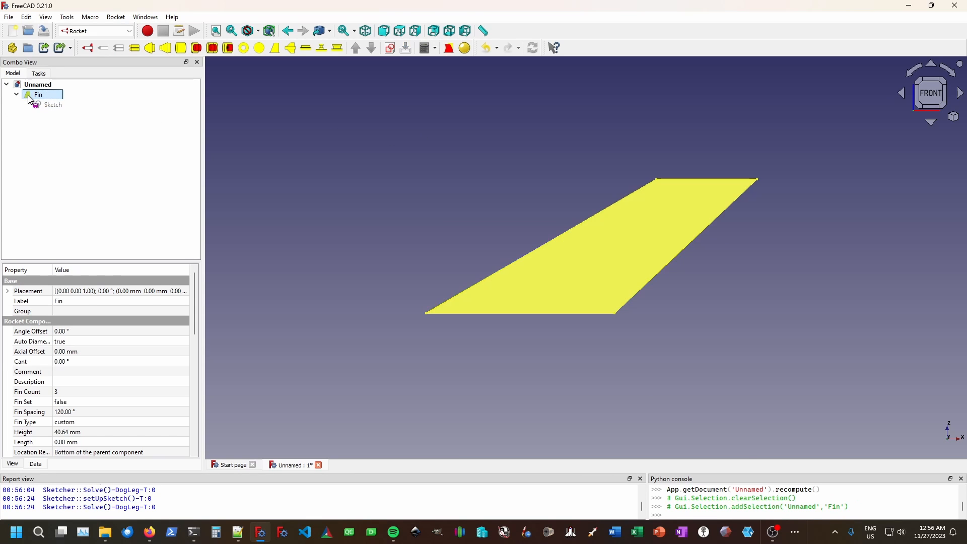
key(Delete)
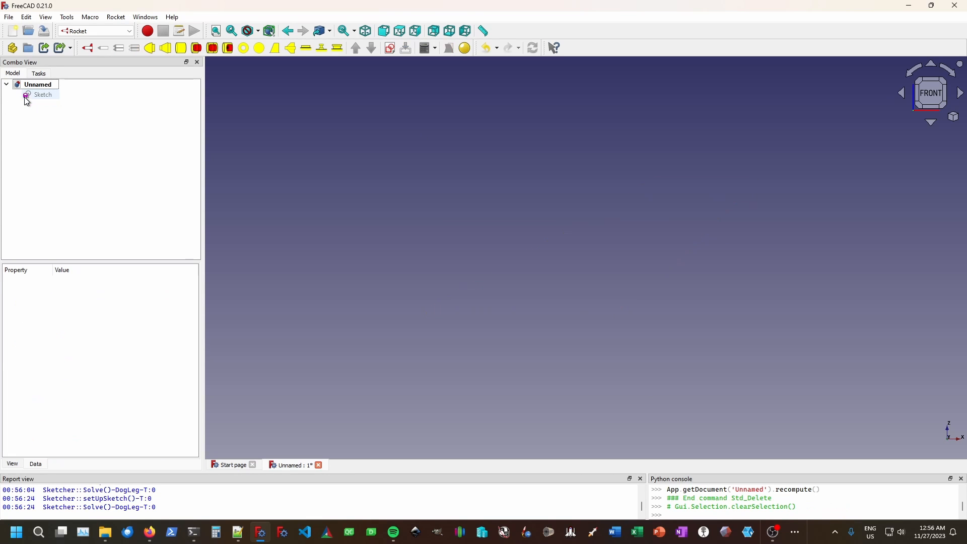
click(43, 97)
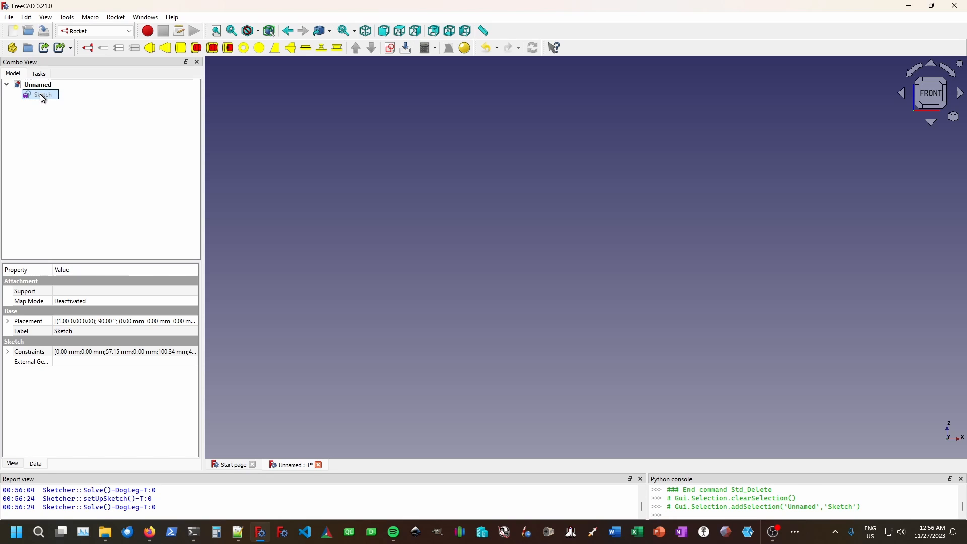
key(Delete)
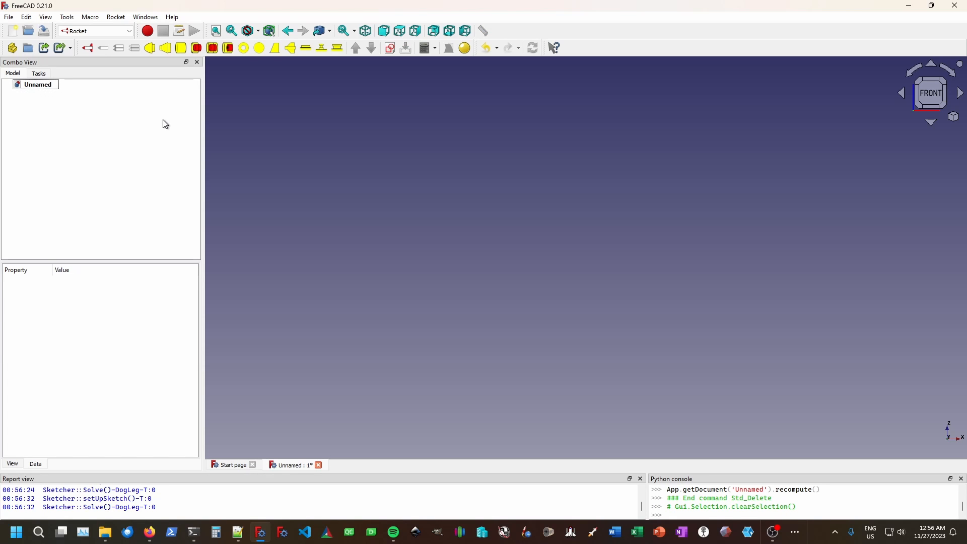
- Sketch a closed five-line swept fin outline with a notched trailing edge, starting at the origin, with a root about 143 mm long on the horizontal axis
click(395, 51)
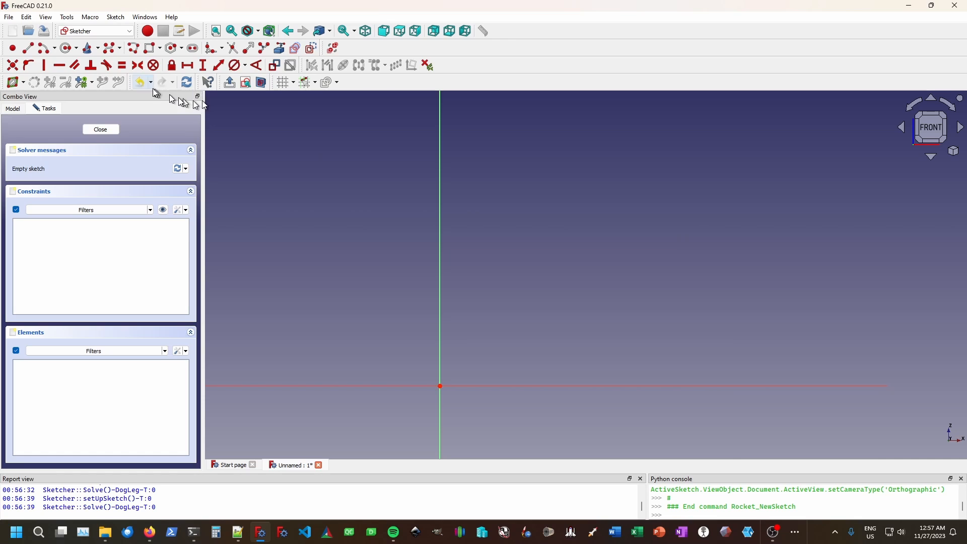
click(133, 53)
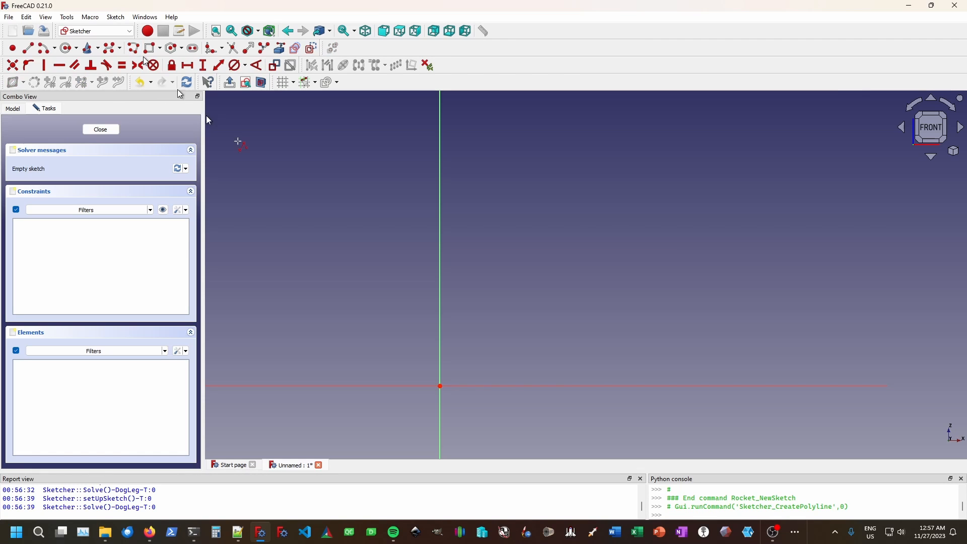
click(440, 386)
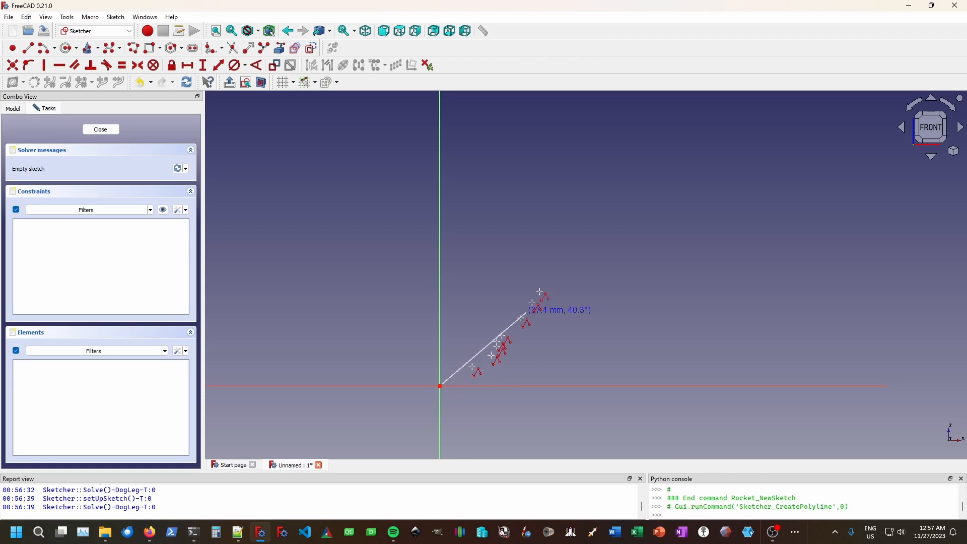
click(634, 228)
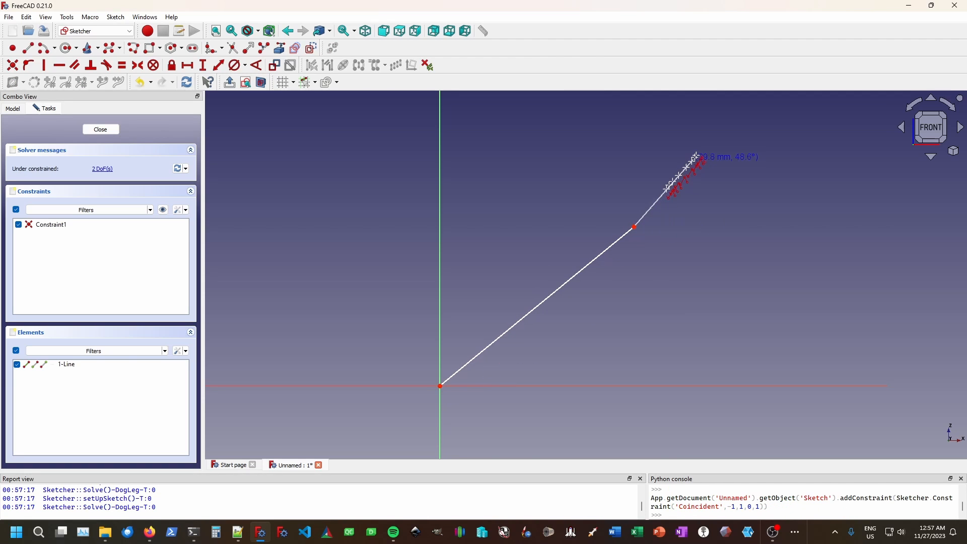
click(788, 124)
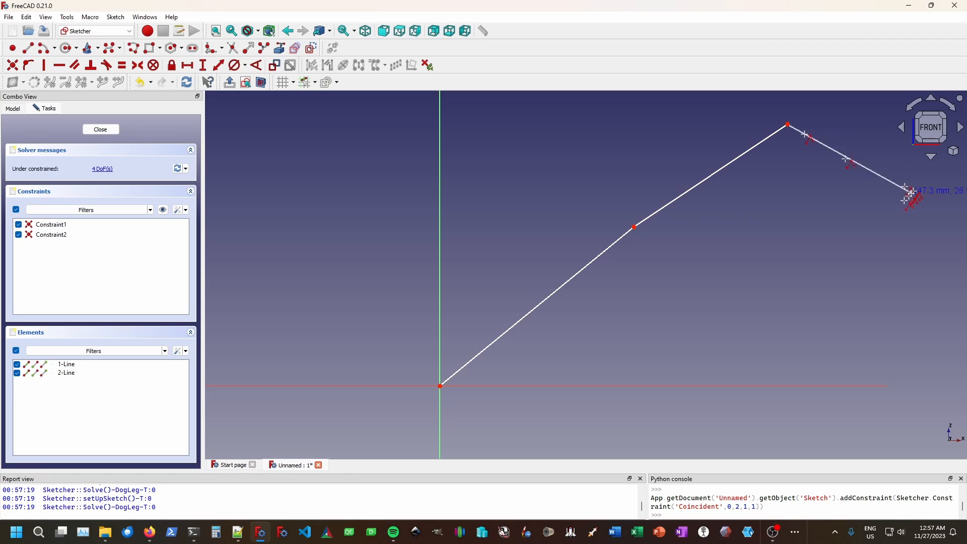
click(745, 286)
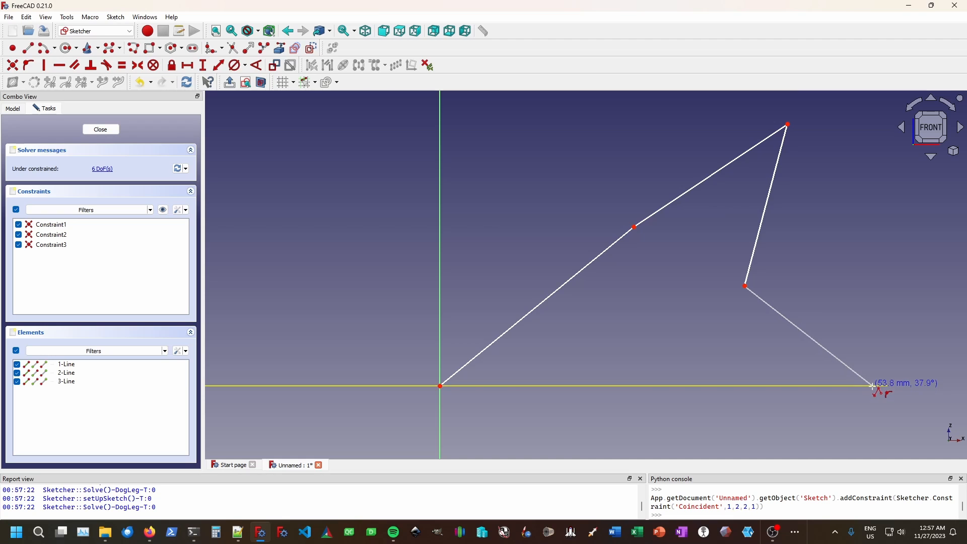
click(873, 386)
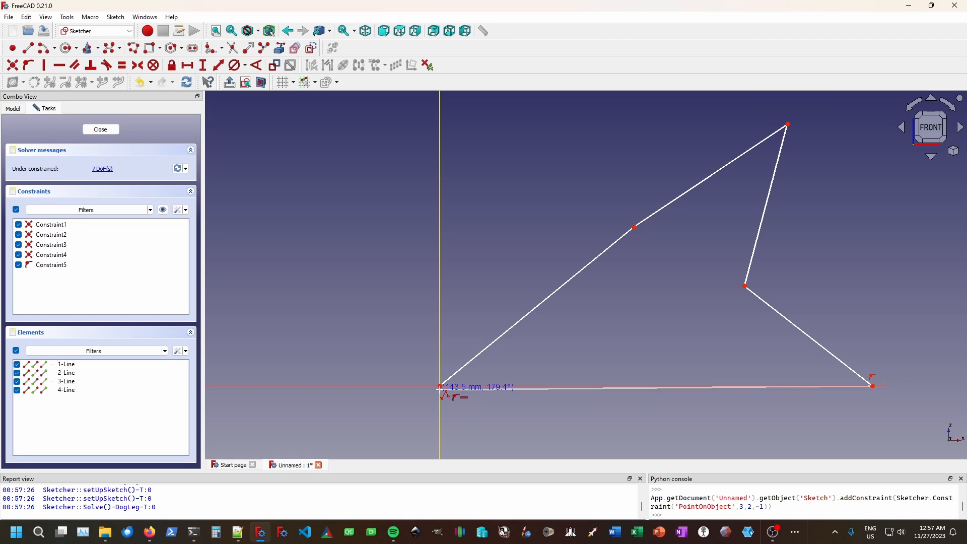
click(439, 387)
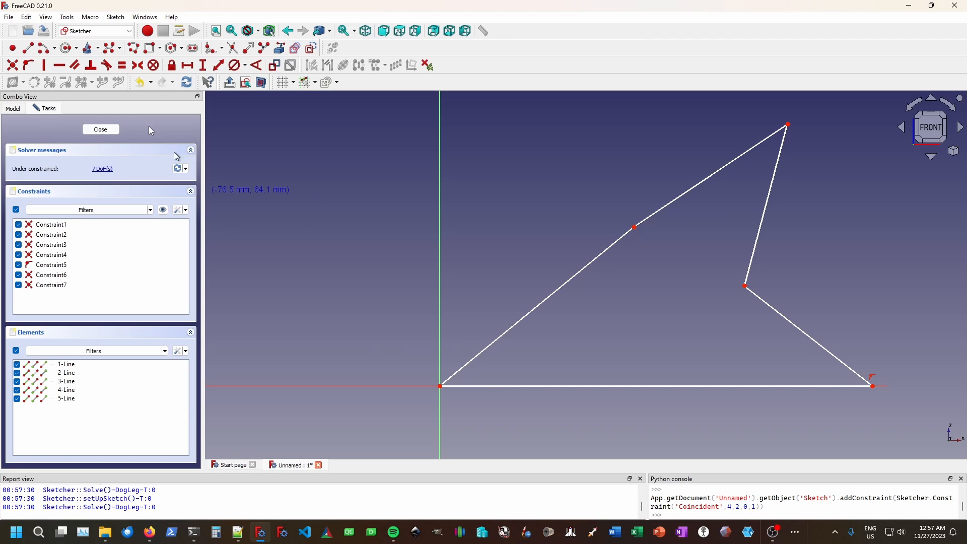
click(103, 131)
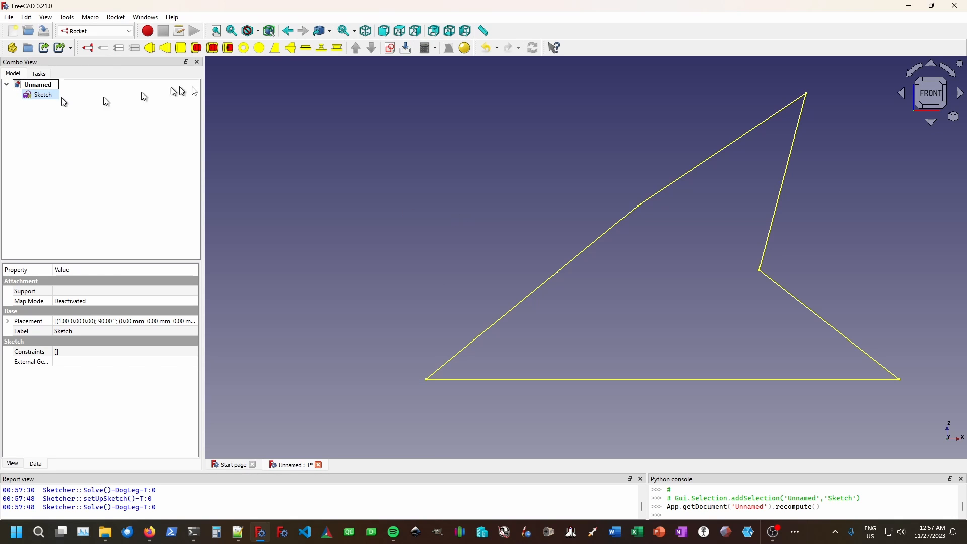
- Create a custom fin from the selected five-sided sketch and bring the whole fin into view
click(276, 48)
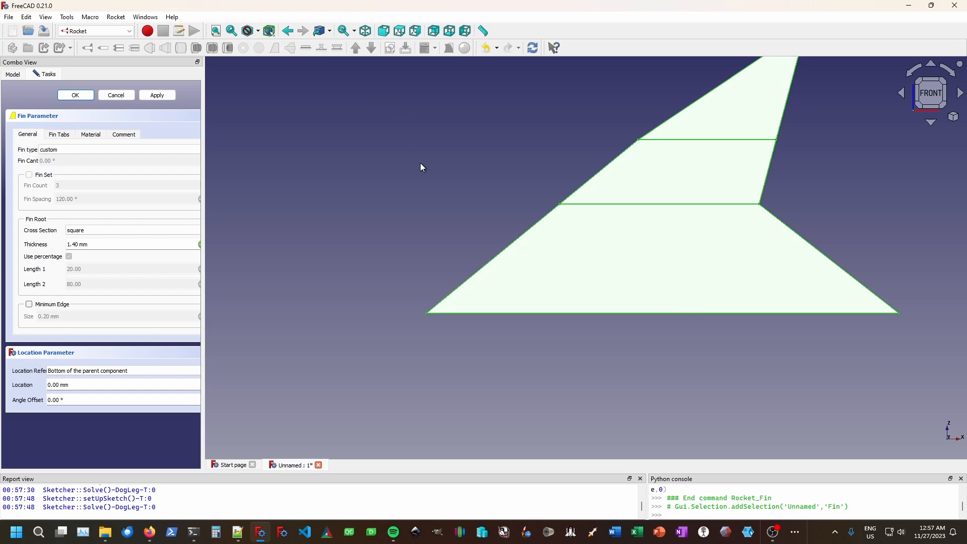
scroll(420, 162, down, 1)
middle_drag(419, 161, 378, 255)
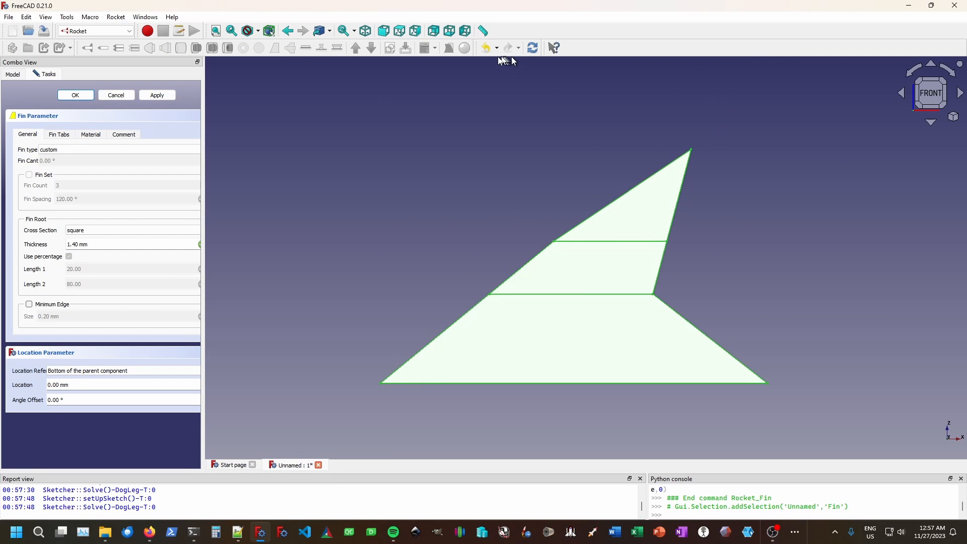
- Give the custom fin an airfoil cross section with a root thickness of 3 mm
click(367, 34)
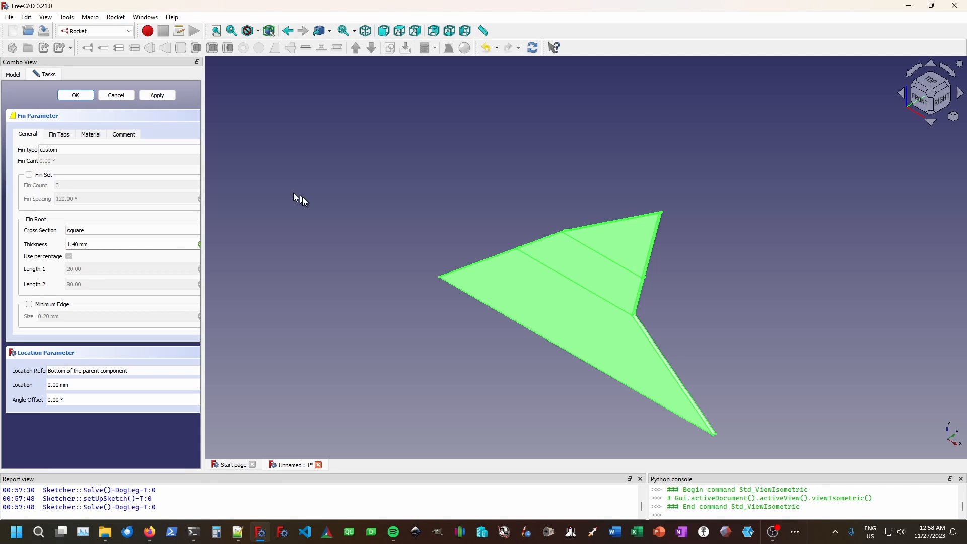
click(156, 230)
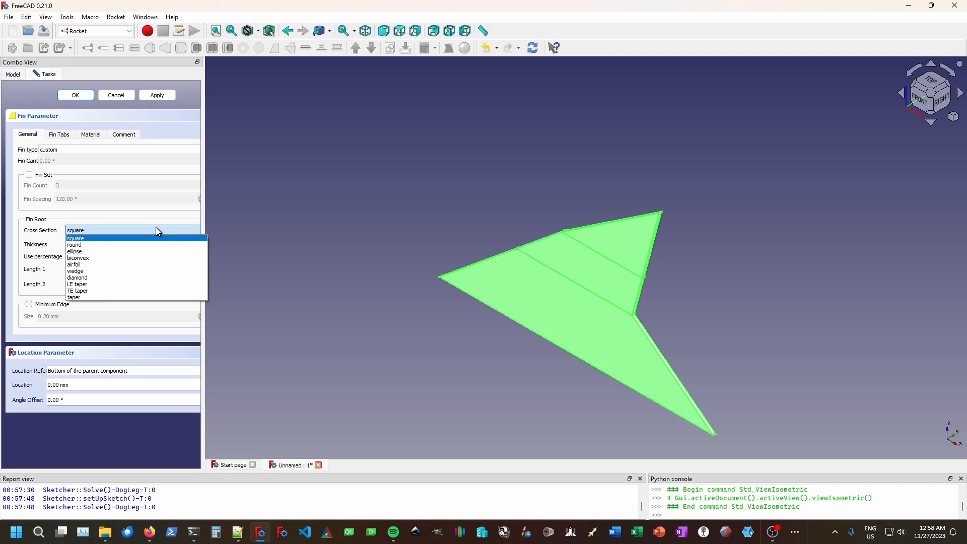
click(139, 265)
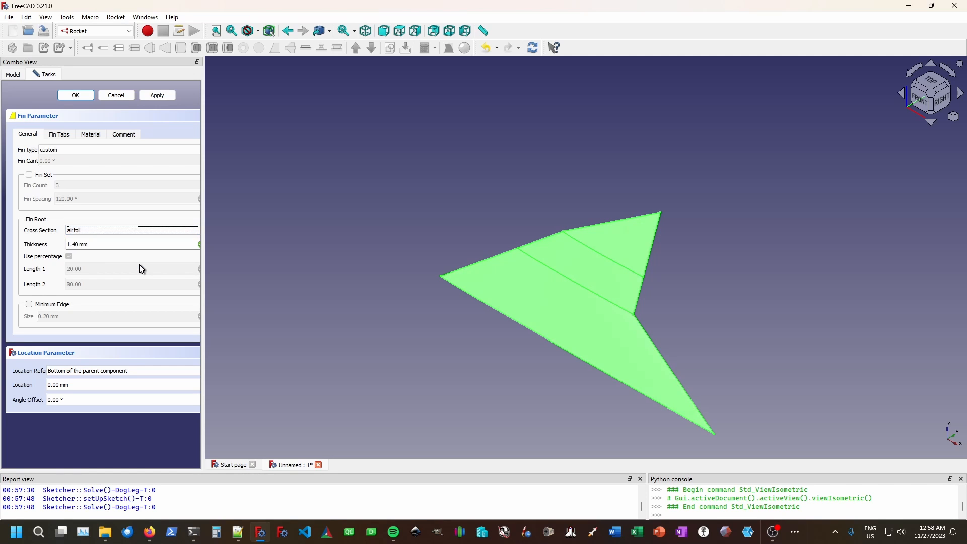
click(122, 244)
drag(75, 244, 56, 252)
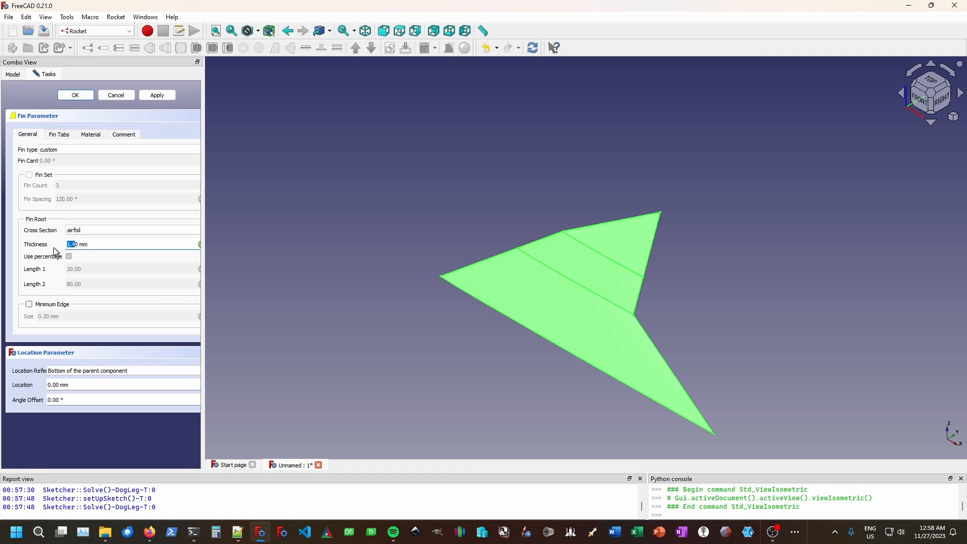
text(3)
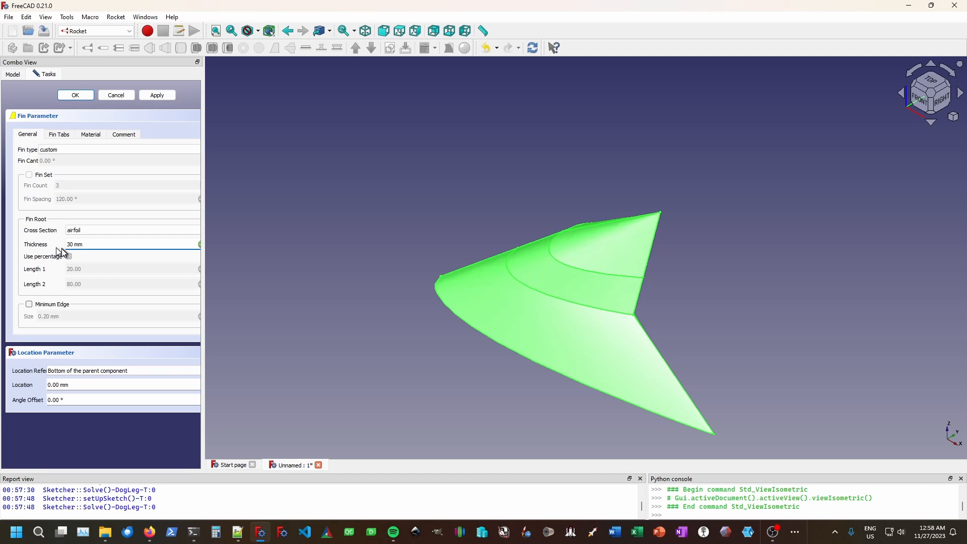
text(.)
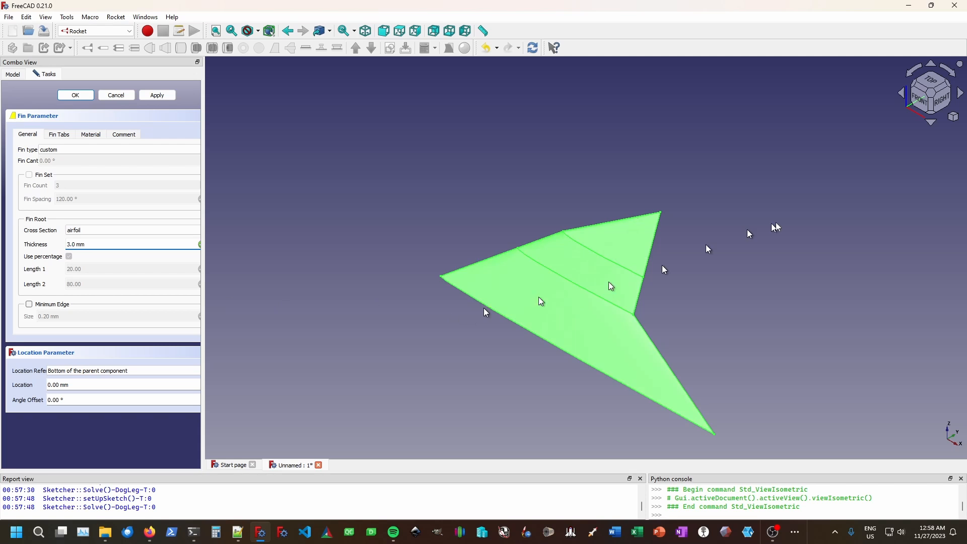
scroll(685, 280, down, 1)
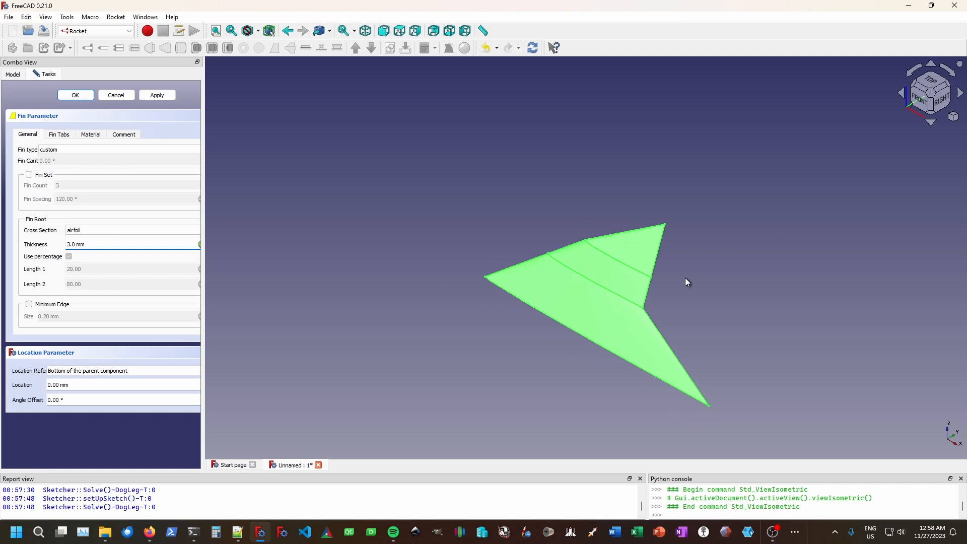
mouse_move(685, 278)
middle_down()
mouse_move(682, 220)
mouse_move(566, 164)
mouse_move(530, 164)
mouse_move(539, 188)
mouse_move(595, 220)
mouse_move(673, 201)
mouse_move(671, 190)
mouse_move(644, 237)
mouse_move(672, 283)
middle_up()
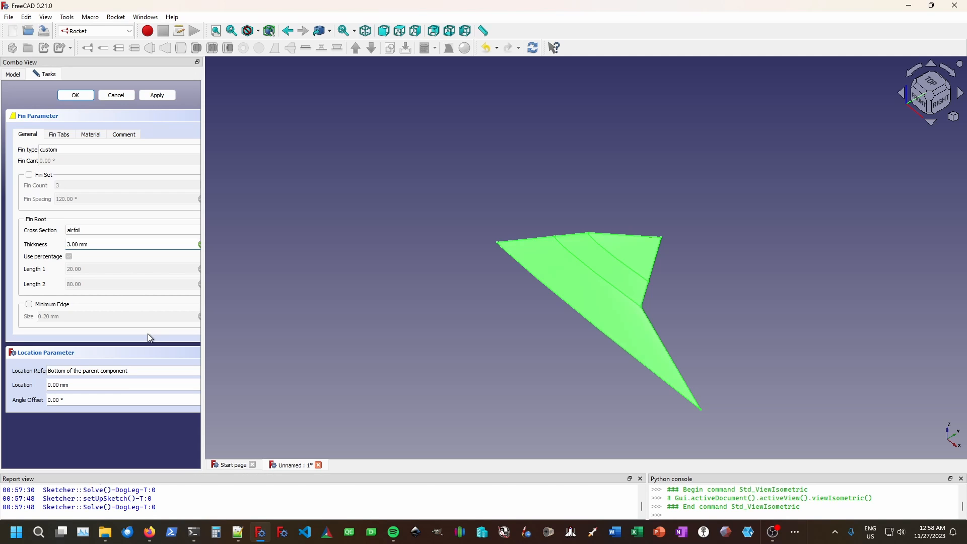
- Set the airfoil fin's root thickness to 6 mm and inspect its profile from the root side
key(BackSpace)
text(6)
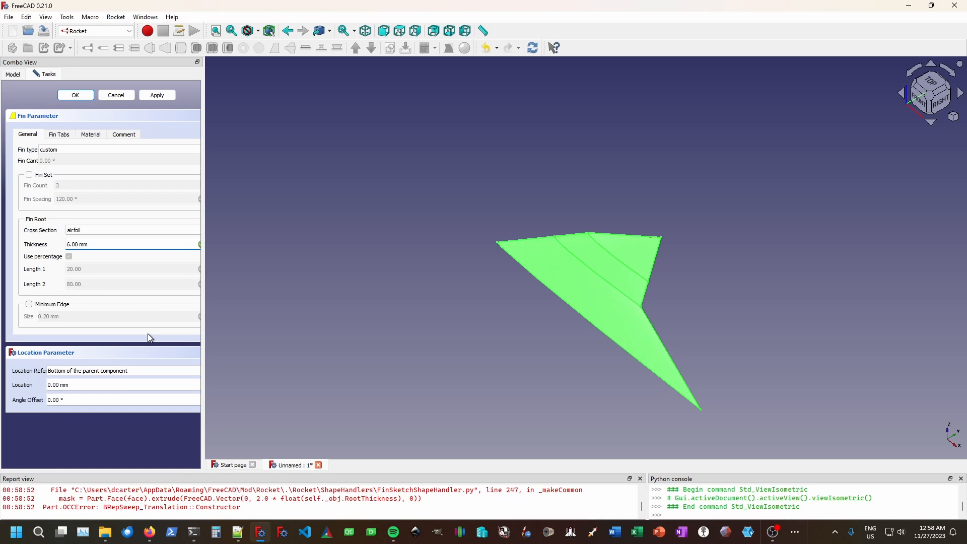
scroll(713, 338, up, 2)
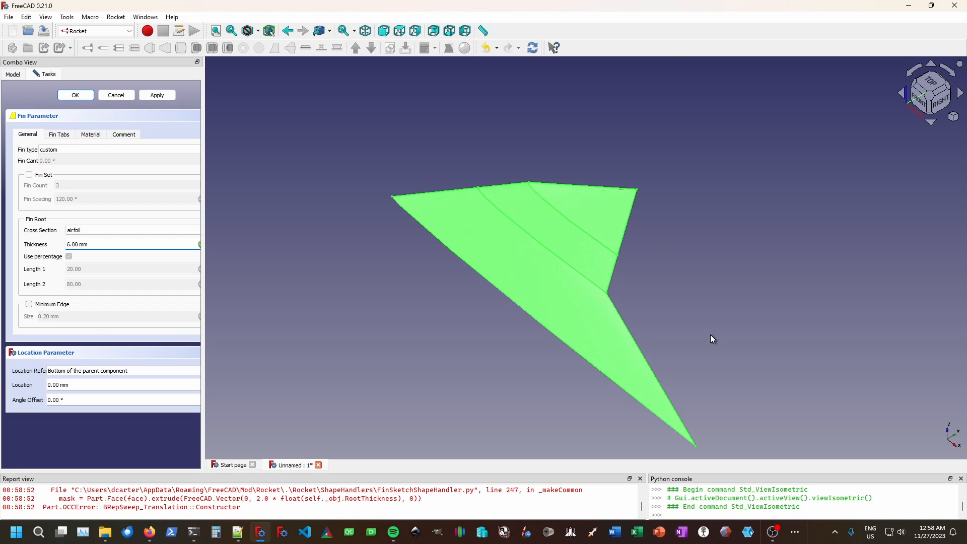
middle_drag(485, 351, 626, 14)
scroll(534, 231, up, 1)
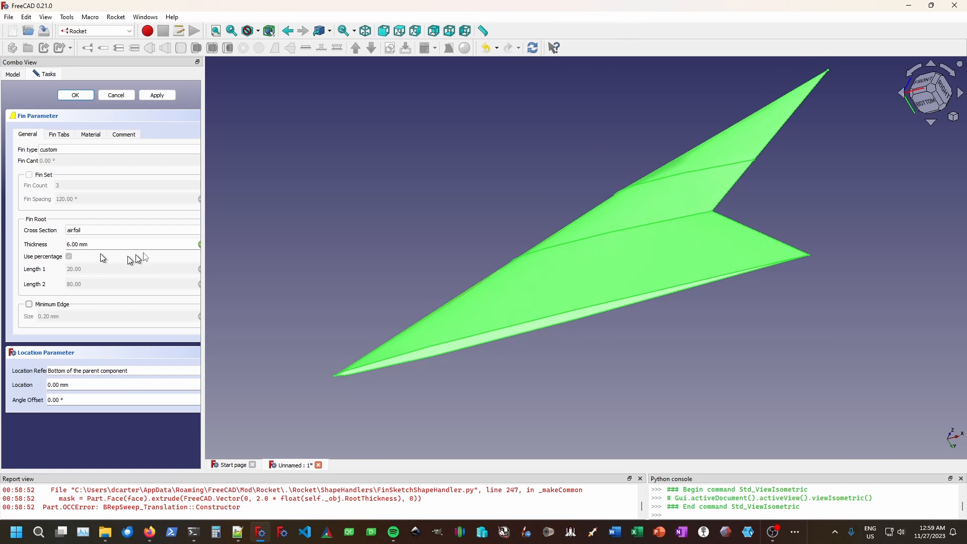
- Change the fin's cross section to biconvex and accept the fin parameters
click(140, 229)
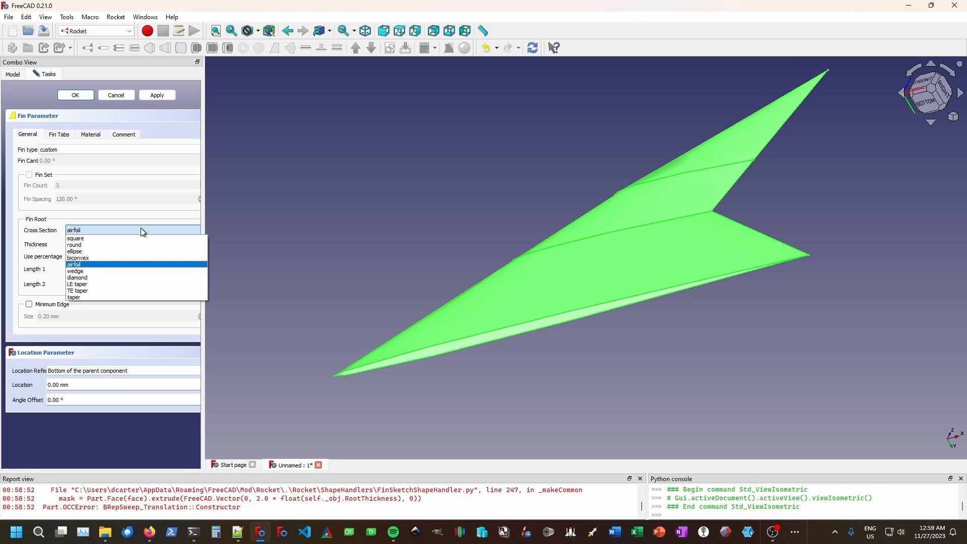
click(120, 257)
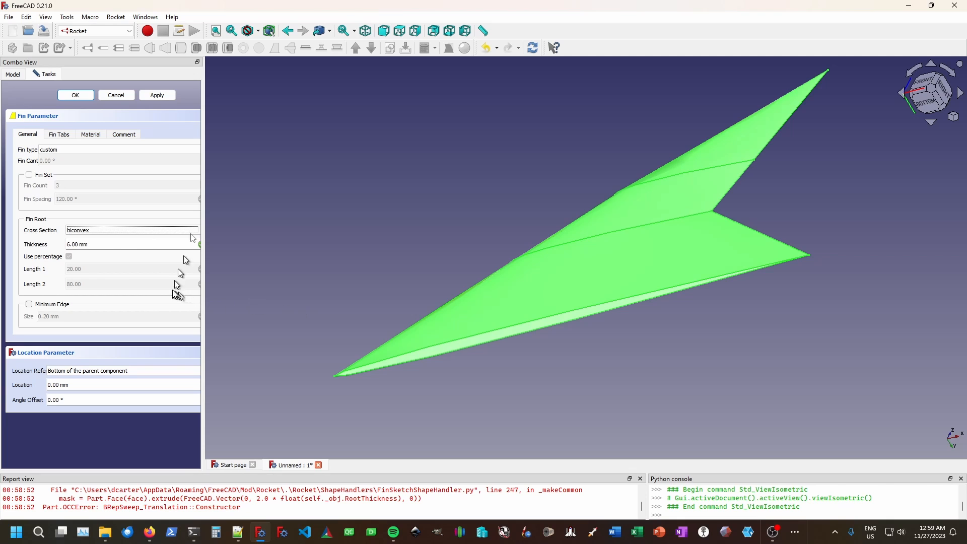
click(75, 95)
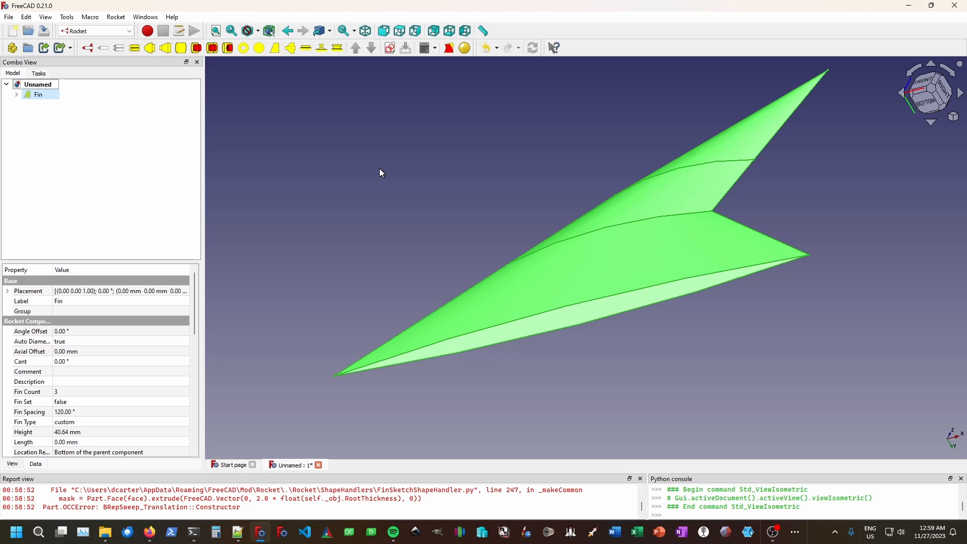
- Delete the fin while keeping its sketch, and create a custom fin can from that sketch
click(17, 94)
key(Delete)
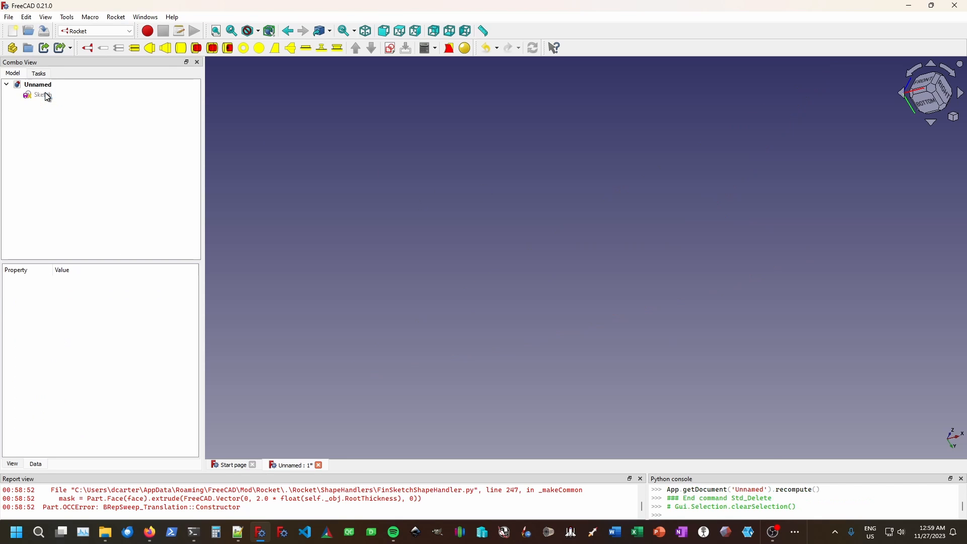
click(50, 95)
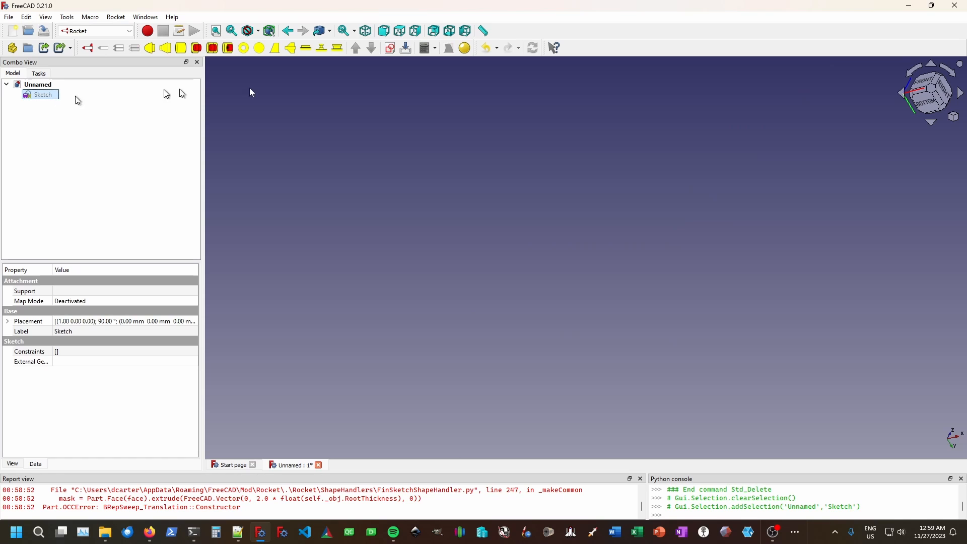
click(290, 50)
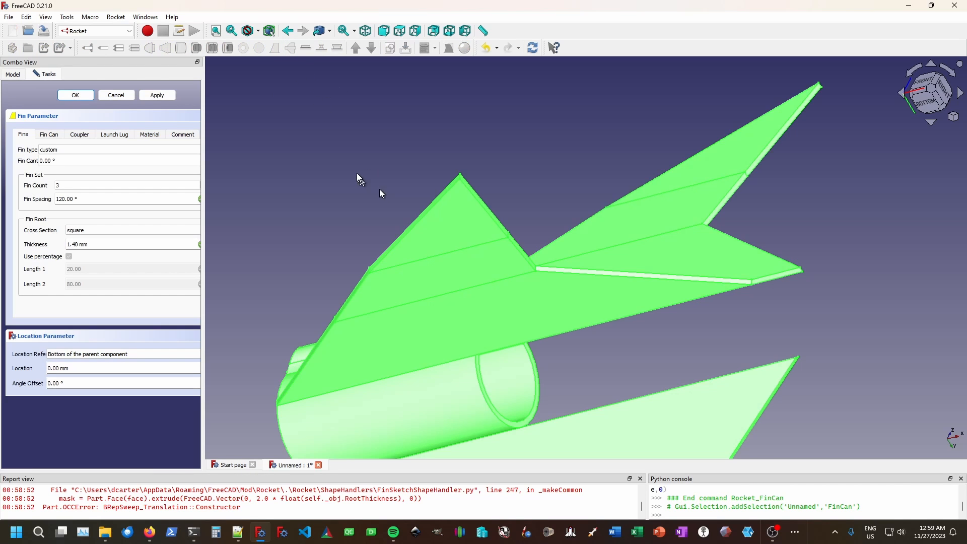
mouse_move(376, 161)
middle_down()
mouse_move(385, 124)
mouse_move(397, 115)
mouse_move(477, 142)
mouse_move(446, 158)
mouse_move(386, 159)
mouse_move(386, 174)
middle_up()
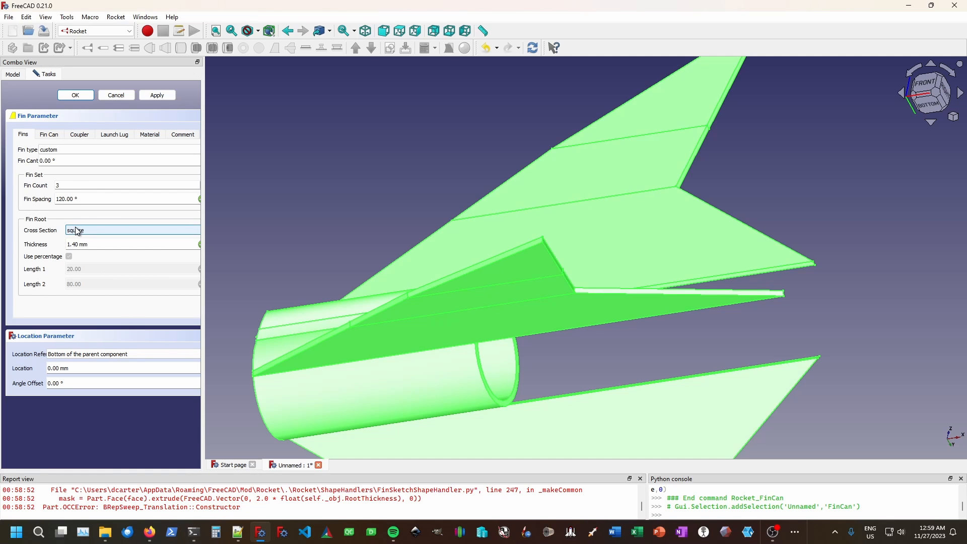
- Set the fin can's tube length to 140 mm
click(49, 136)
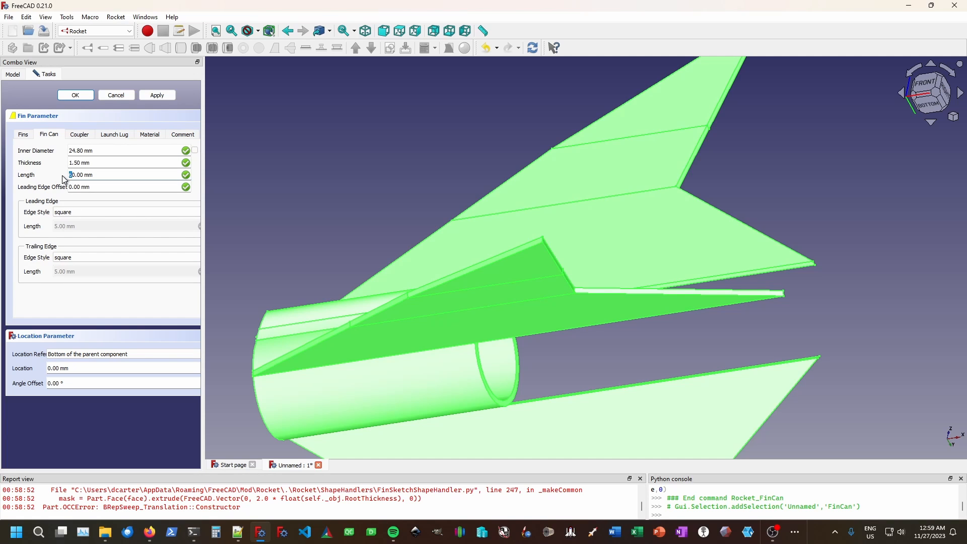
text(12)
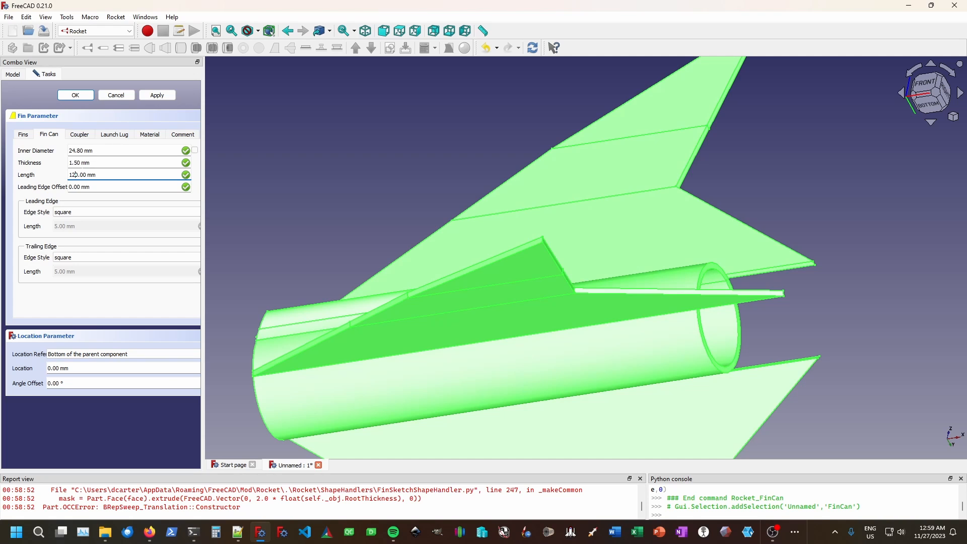
key(BackSpace)
text(4)
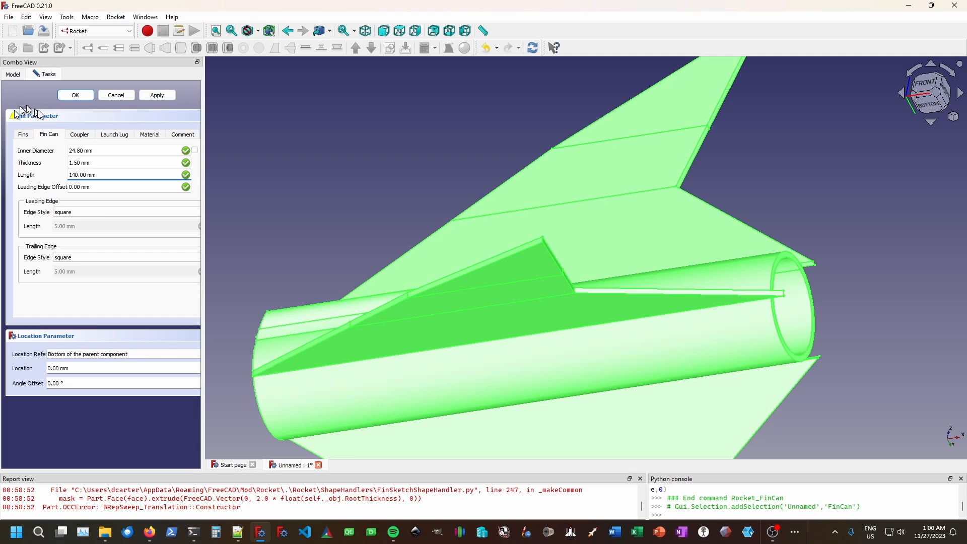
- Set the fin can's fin root thickness to 5 mm and choose the ellipse cross section
click(22, 134)
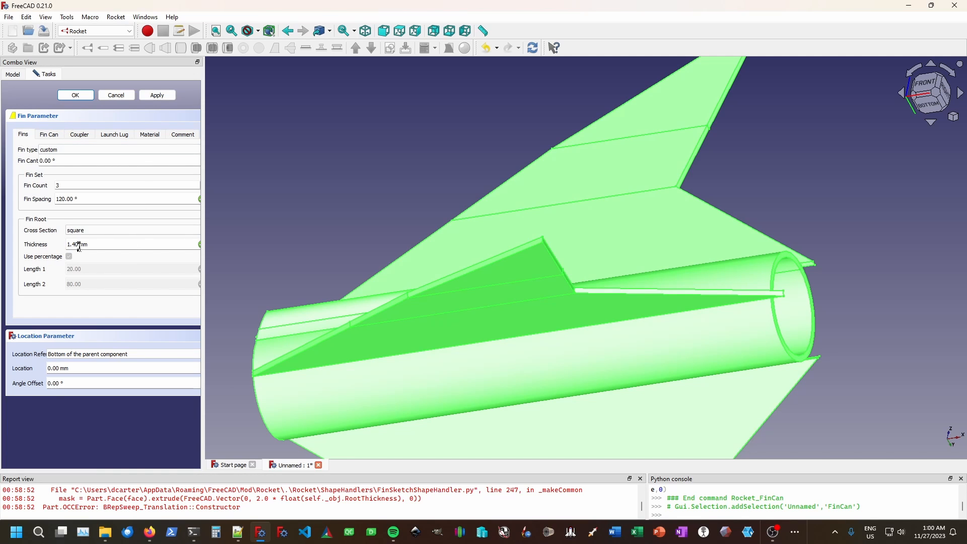
drag(79, 245, 61, 246)
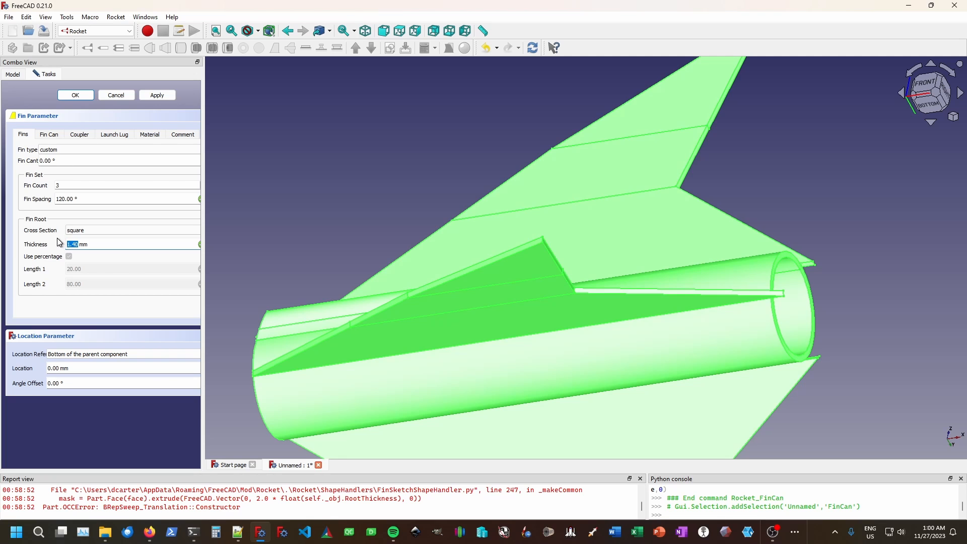
text(5)
click(95, 231)
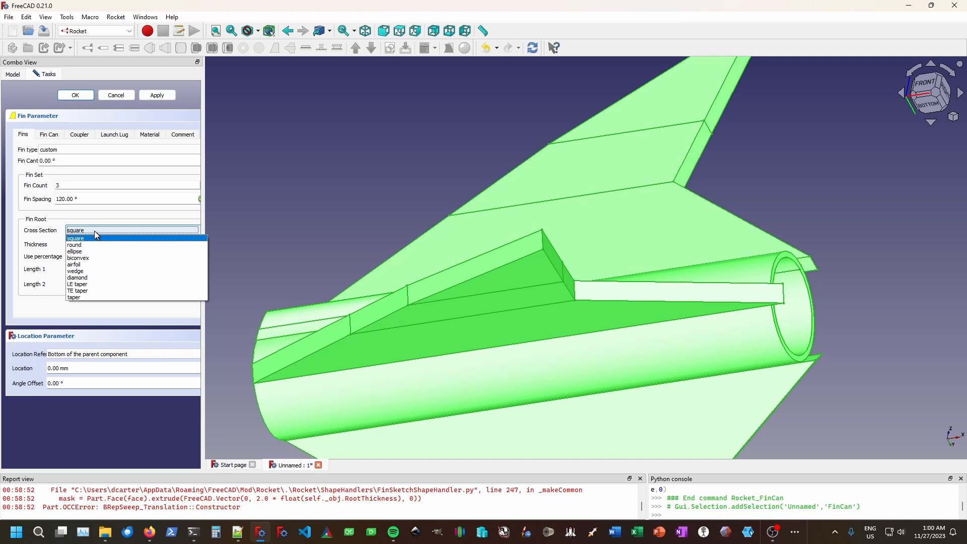
click(93, 252)
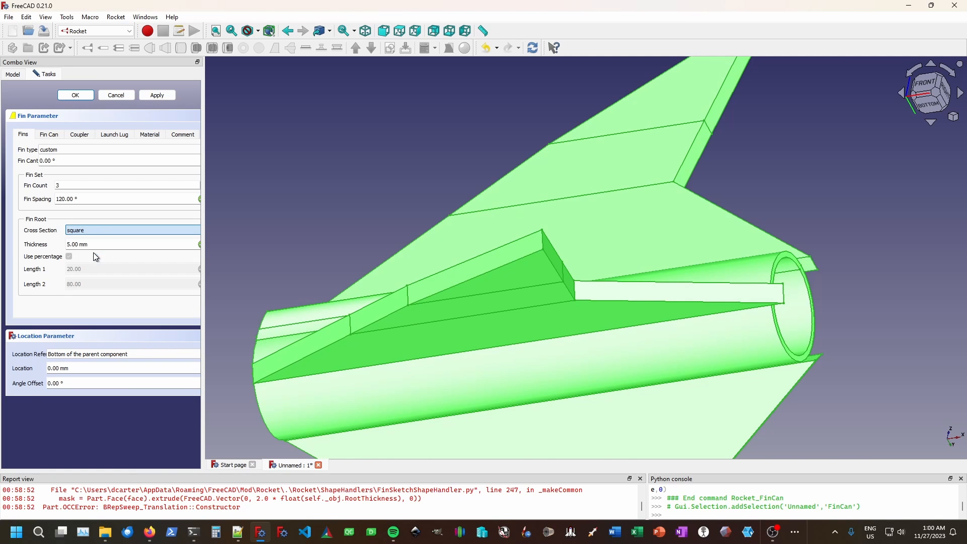